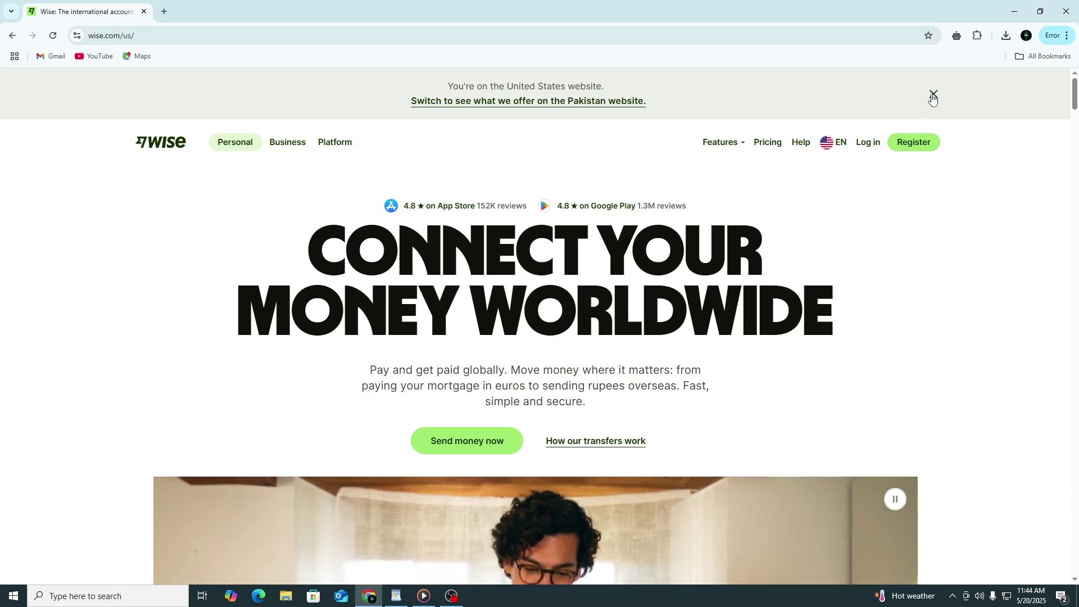
Step: Close the United States website notice banner on the Wise homepage
{"action": "left_click", "coordinate": [934, 95]}
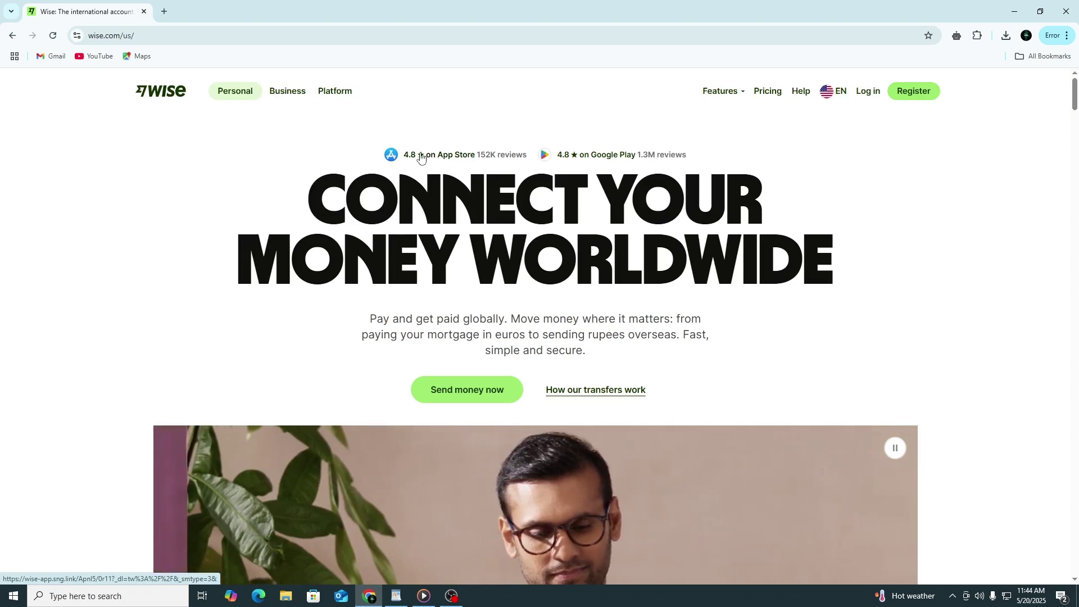
{"action": "scroll", "coordinate": [420, 156], "scroll_direction": "down", "scroll_amount": 2}
{"action": "scroll", "coordinate": [420, 157], "scroll_direction": "down", "scroll_amount": 1}
{"action": "scroll", "coordinate": [420, 157], "scroll_direction": "down", "scroll_amount": 3}
{"action": "scroll", "coordinate": [421, 158], "scroll_direction": "down", "scroll_amount": 2}
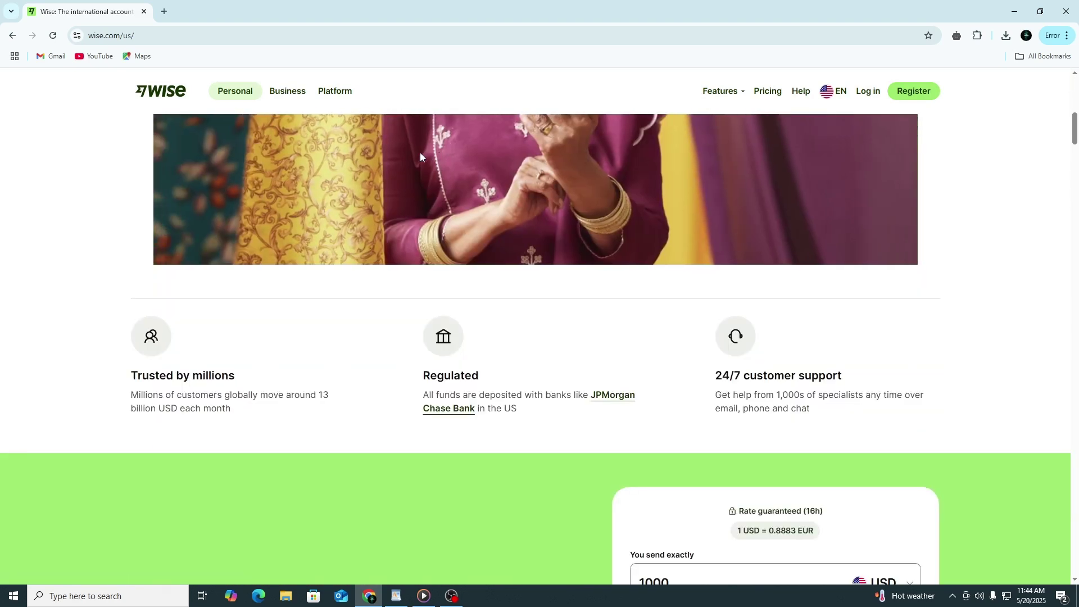
{"action": "scroll", "coordinate": [420, 156], "scroll_direction": "down", "scroll_amount": 2}
{"action": "scroll", "coordinate": [420, 156], "scroll_direction": "down", "scroll_amount": 1}
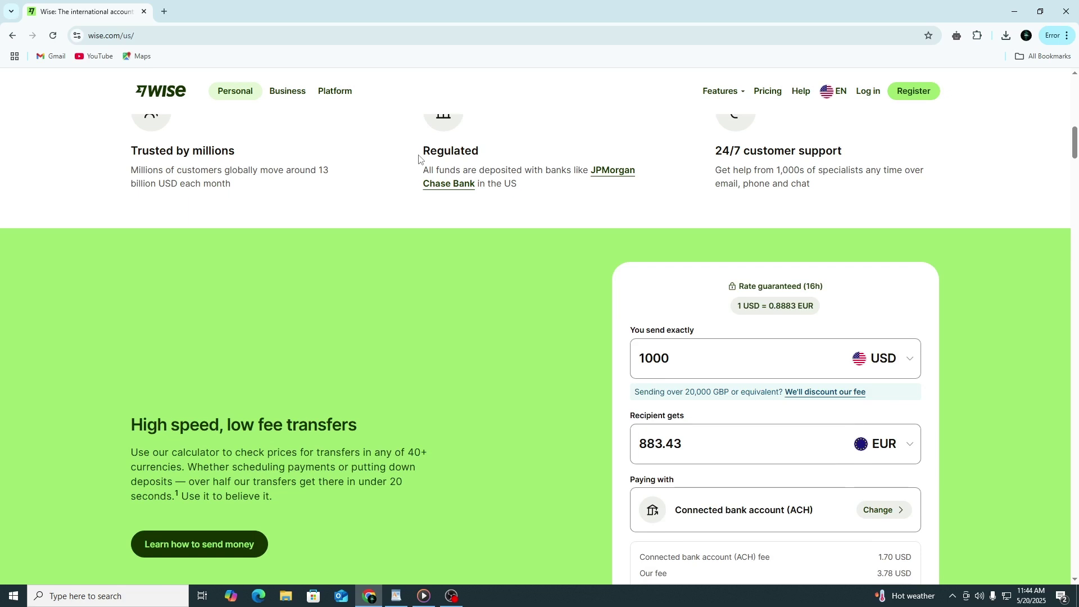
{"action": "scroll", "coordinate": [418, 160], "scroll_direction": "down", "scroll_amount": 1}
{"action": "scroll", "coordinate": [419, 160], "scroll_direction": "down", "scroll_amount": 1}
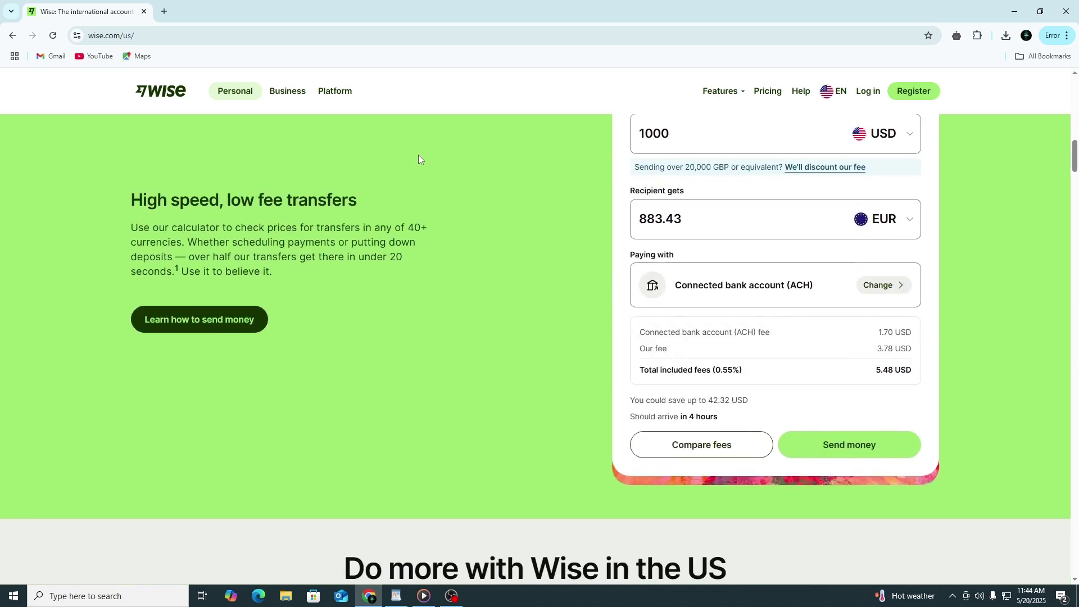
{"action": "scroll", "coordinate": [419, 159], "scroll_direction": "down", "scroll_amount": 2}
{"action": "scroll", "coordinate": [419, 159], "scroll_direction": "down", "scroll_amount": 1}
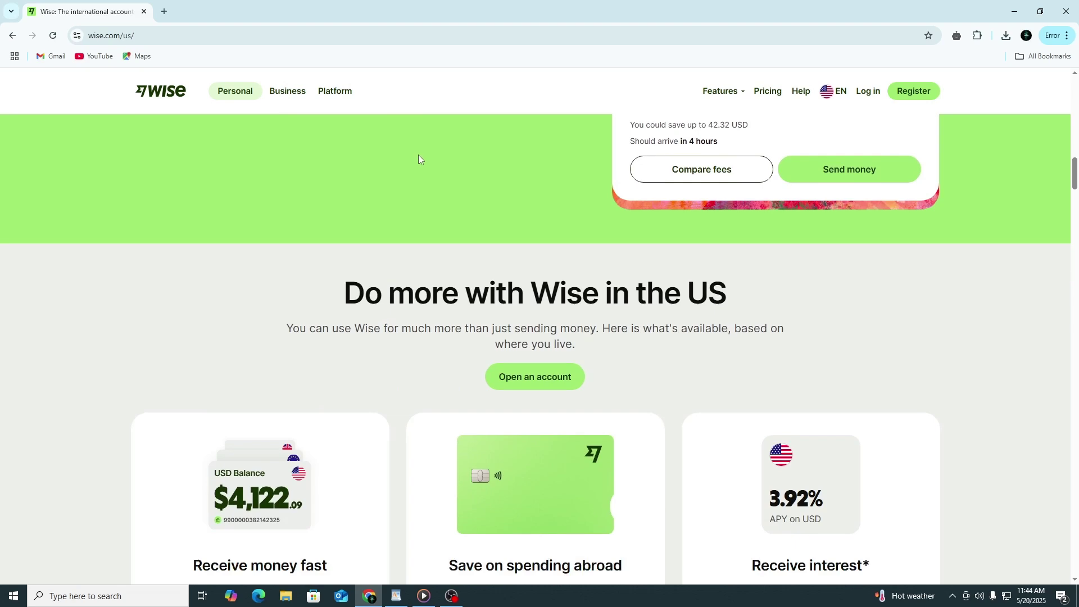
{"action": "scroll", "coordinate": [418, 159], "scroll_direction": "down", "scroll_amount": 1}
{"action": "scroll", "coordinate": [420, 156], "scroll_direction": "down", "scroll_amount": 2}
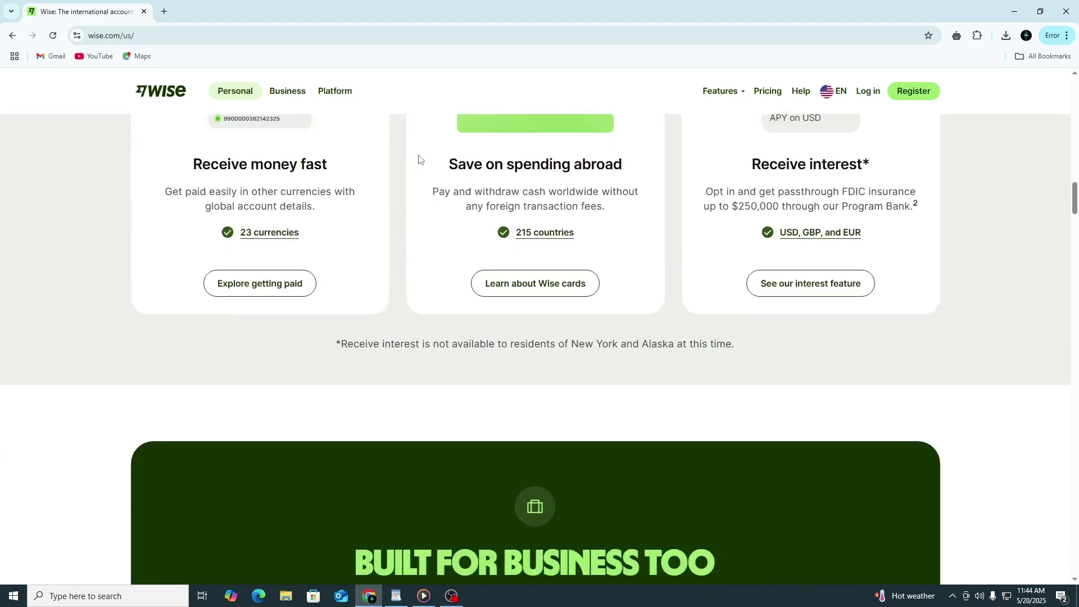
{"action": "scroll", "coordinate": [420, 158], "scroll_direction": "down", "scroll_amount": 1}
{"action": "scroll", "coordinate": [420, 159], "scroll_direction": "down", "scroll_amount": 2}
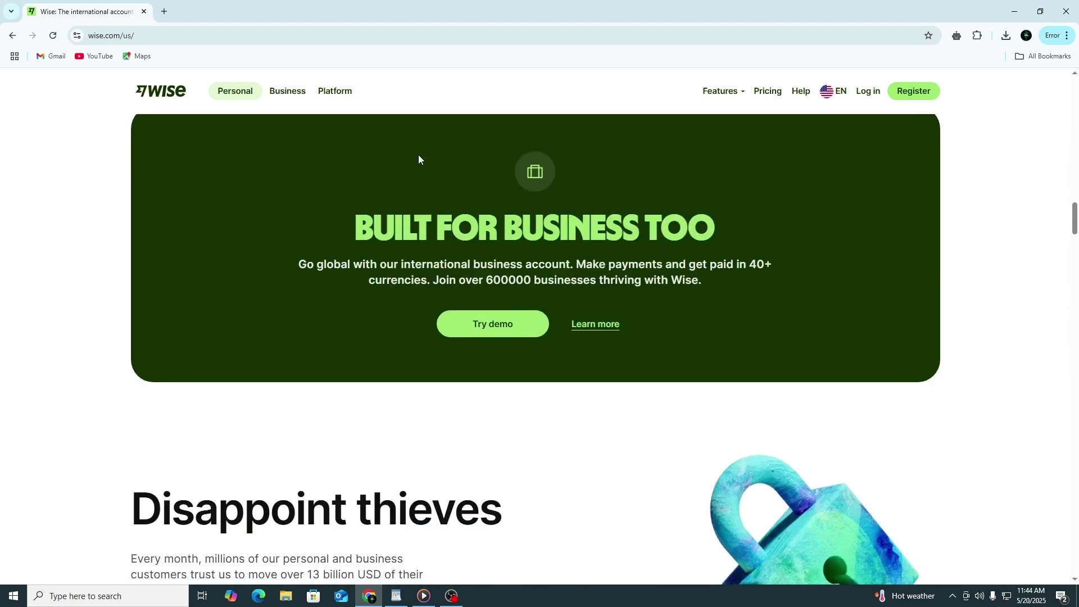
{"action": "scroll", "coordinate": [420, 159], "scroll_direction": "down", "scroll_amount": 1}
{"action": "scroll", "coordinate": [419, 159], "scroll_direction": "down", "scroll_amount": 1}
{"action": "scroll", "coordinate": [418, 159], "scroll_direction": "down", "scroll_amount": 1}
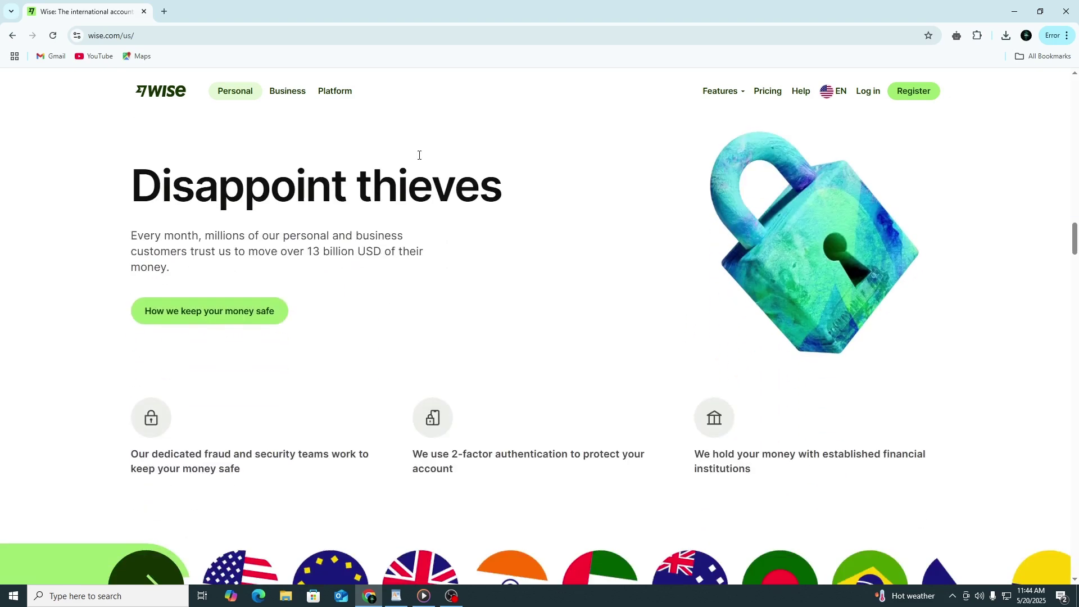
{"action": "scroll", "coordinate": [419, 158], "scroll_direction": "down", "scroll_amount": 1}
{"action": "scroll", "coordinate": [420, 159], "scroll_direction": "down", "scroll_amount": 1}
{"action": "scroll", "coordinate": [420, 159], "scroll_direction": "down", "scroll_amount": 2}
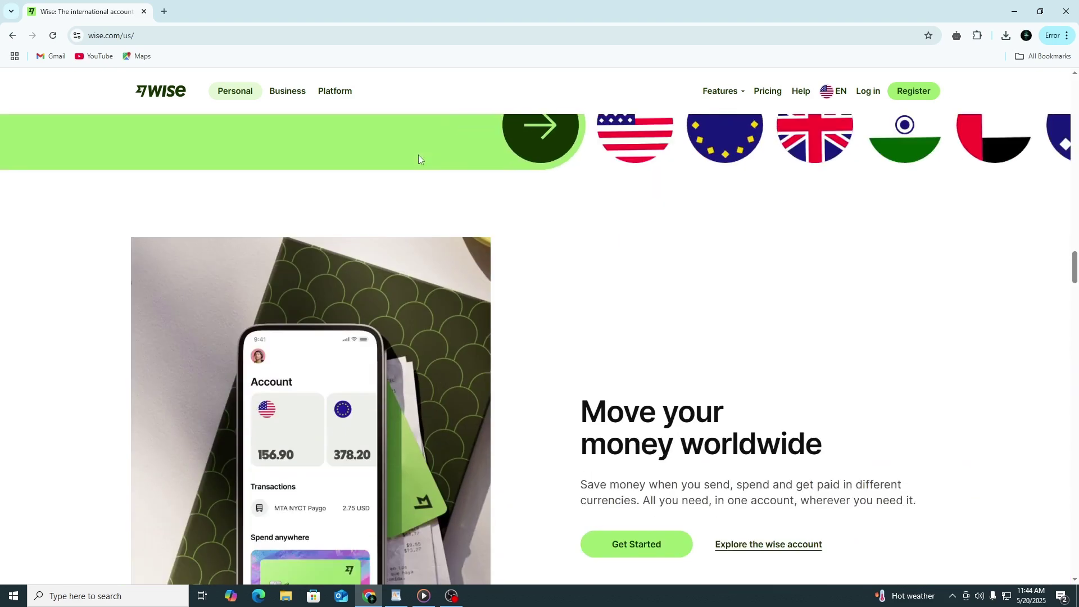
{"action": "scroll", "coordinate": [419, 159], "scroll_direction": "down", "scroll_amount": 2}
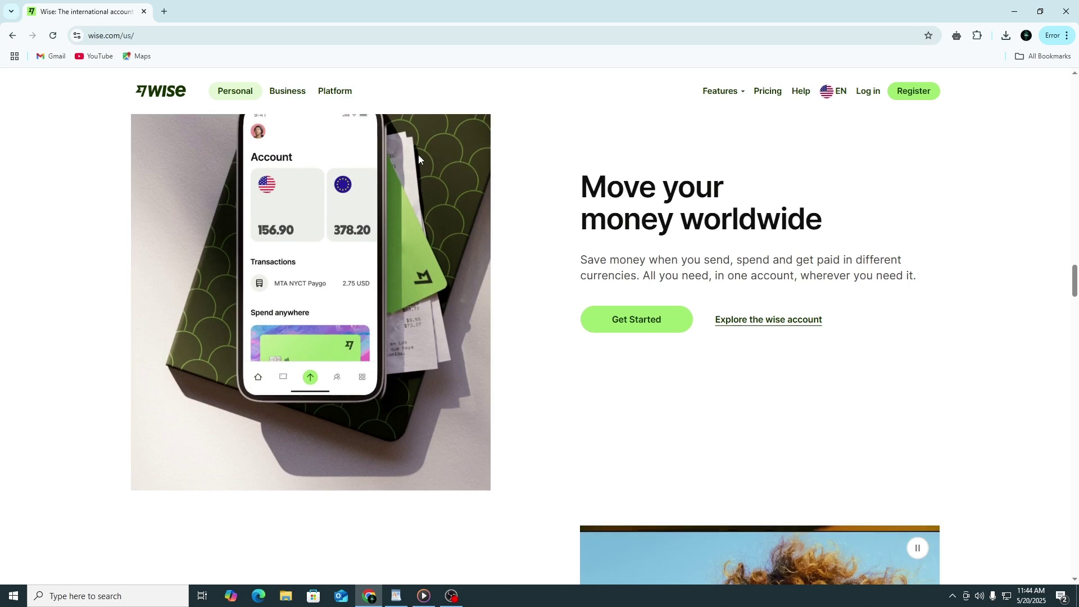
{"action": "scroll", "coordinate": [418, 159], "scroll_direction": "down", "scroll_amount": 1}
{"action": "scroll", "coordinate": [418, 159], "scroll_direction": "down", "scroll_amount": 3}
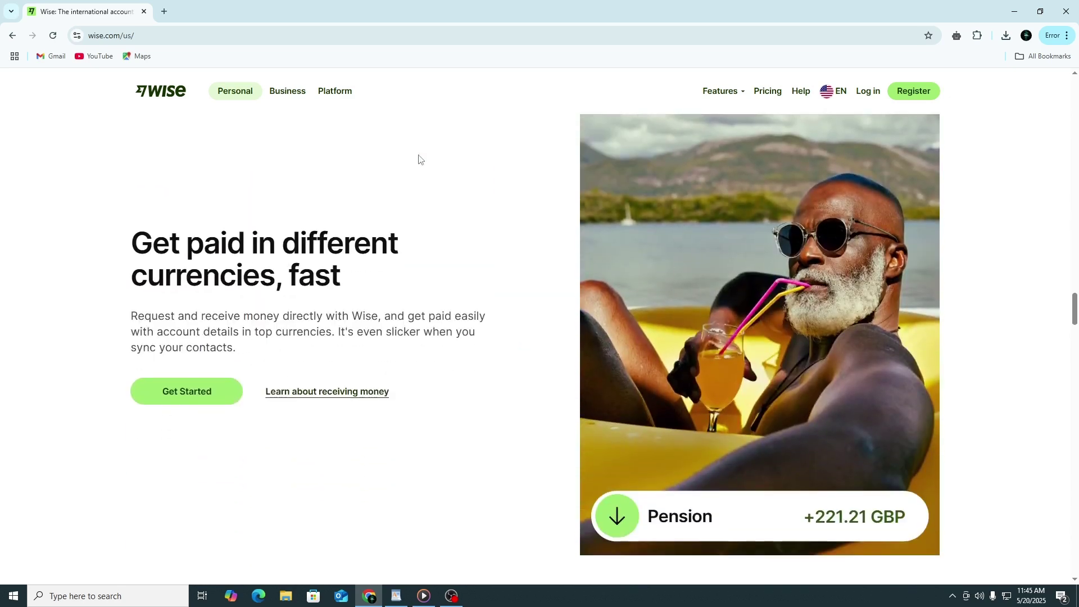
{"action": "scroll", "coordinate": [419, 159], "scroll_direction": "down", "scroll_amount": 1}
{"action": "scroll", "coordinate": [418, 159], "scroll_direction": "down", "scroll_amount": 3}
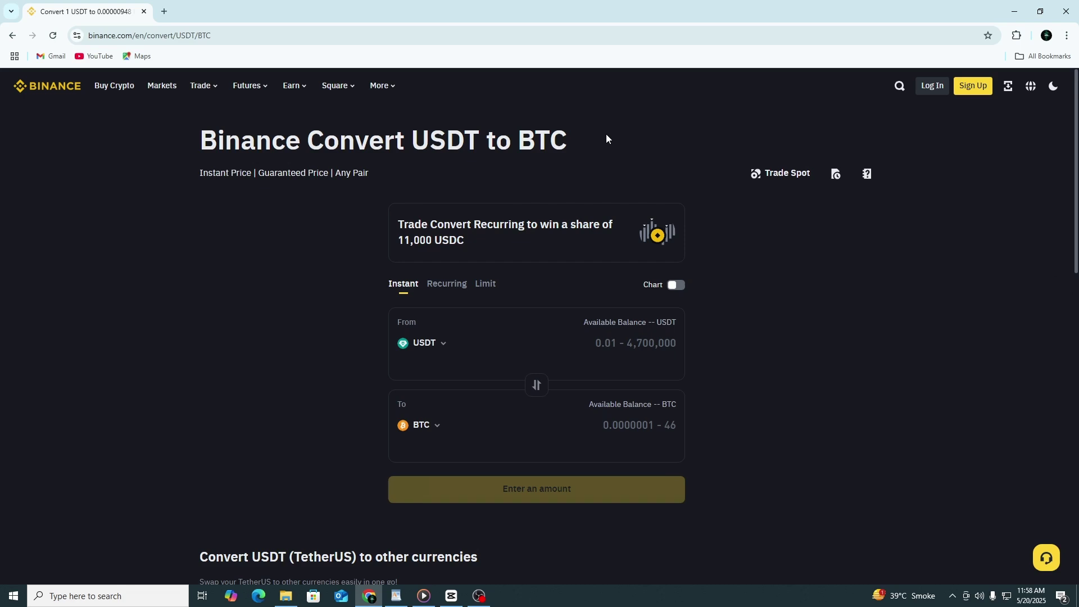
Step: Look through the From and To currency lists, then pick EUR instead of BTC as the target
{"action": "left_click_drag", "start_coordinate": [592, 139], "coordinate": [164, 154]}
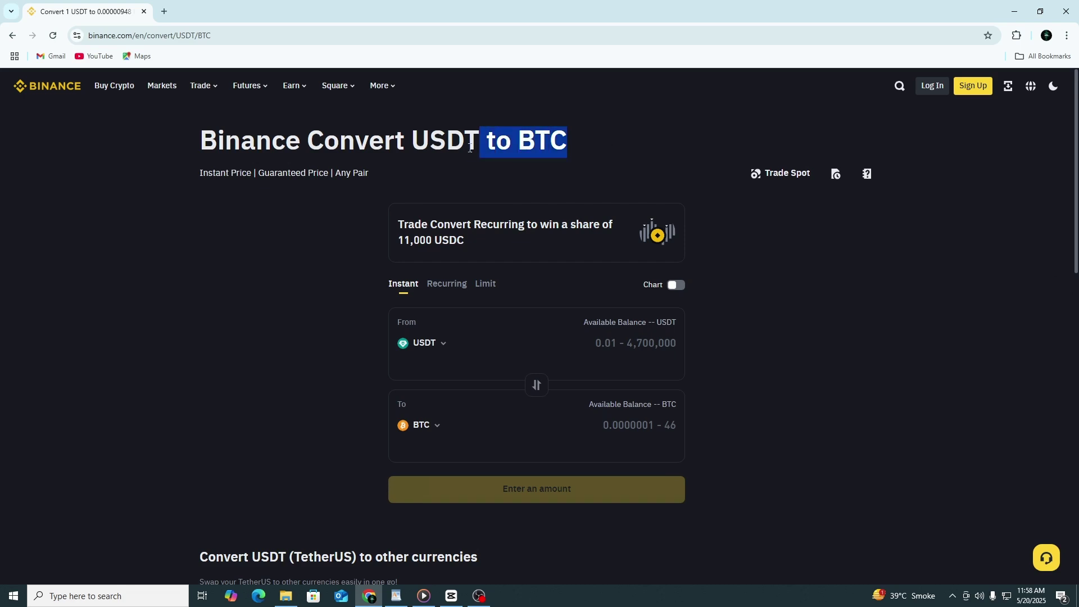
{"action": "left_click", "coordinate": [254, 345]}
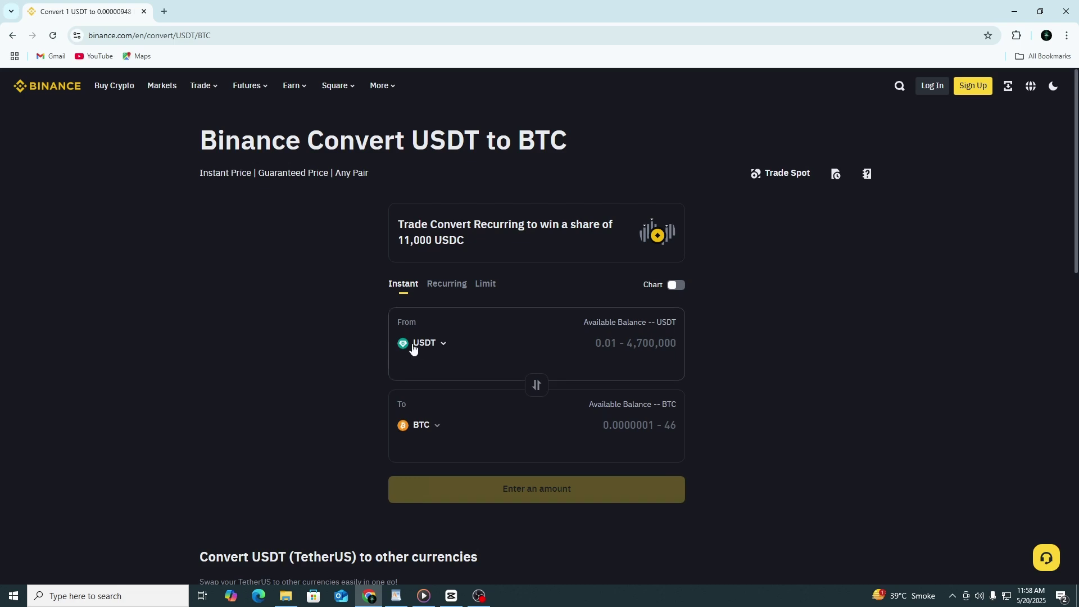
{"action": "left_click", "coordinate": [436, 346]}
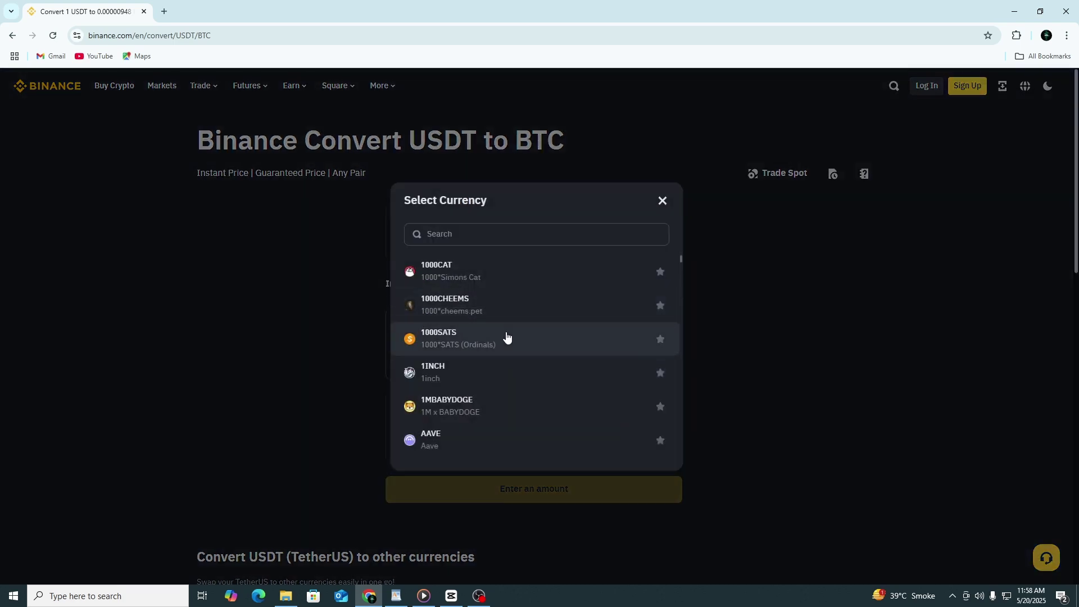
{"action": "scroll", "coordinate": [506, 337], "scroll_direction": "down", "scroll_amount": 3}
{"action": "left_click", "coordinate": [386, 426]}
{"action": "left_click", "coordinate": [419, 426]}
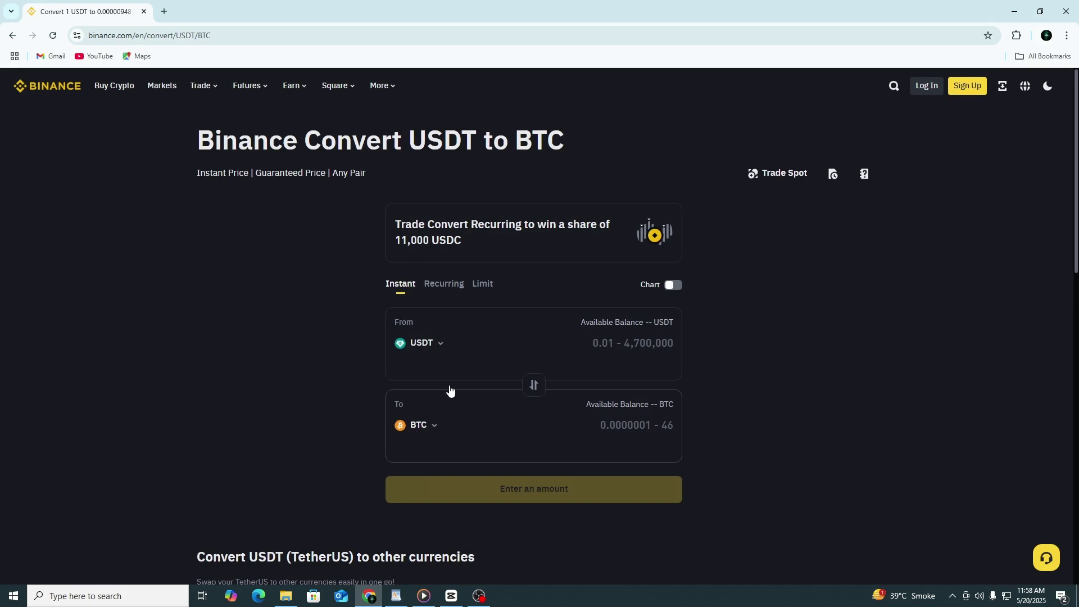
{"action": "scroll", "coordinate": [506, 271], "scroll_direction": "down", "scroll_amount": 3}
{"action": "scroll", "coordinate": [504, 282], "scroll_direction": "down", "scroll_amount": 2}
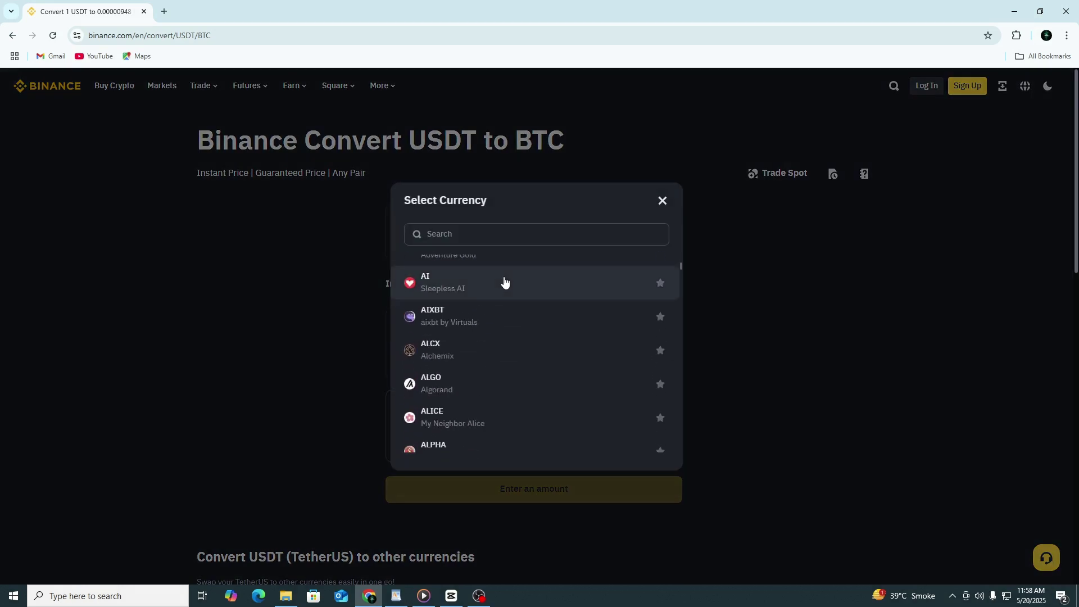
{"action": "scroll", "coordinate": [498, 289], "scroll_direction": "down", "scroll_amount": 2}
{"action": "scroll", "coordinate": [498, 289], "scroll_direction": "down", "scroll_amount": 2}
{"action": "scroll", "coordinate": [498, 288], "scroll_direction": "down", "scroll_amount": 2}
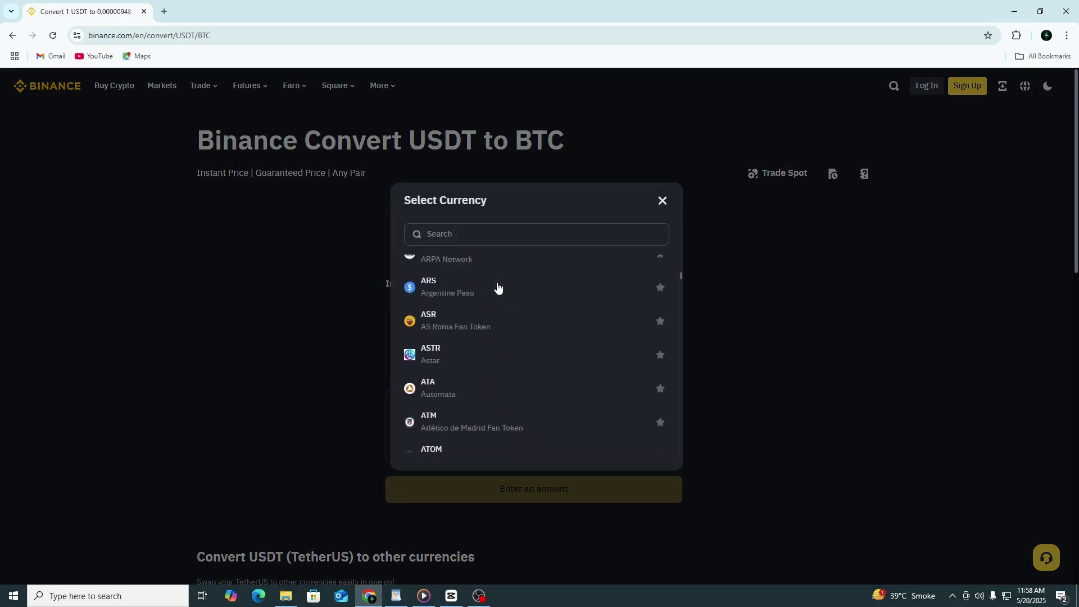
{"action": "scroll", "coordinate": [497, 289], "scroll_direction": "down", "scroll_amount": 1}
{"action": "scroll", "coordinate": [498, 288], "scroll_direction": "down", "scroll_amount": 1}
{"action": "scroll", "coordinate": [497, 289], "scroll_direction": "down", "scroll_amount": 2}
{"action": "scroll", "coordinate": [496, 289], "scroll_direction": "down", "scroll_amount": 1}
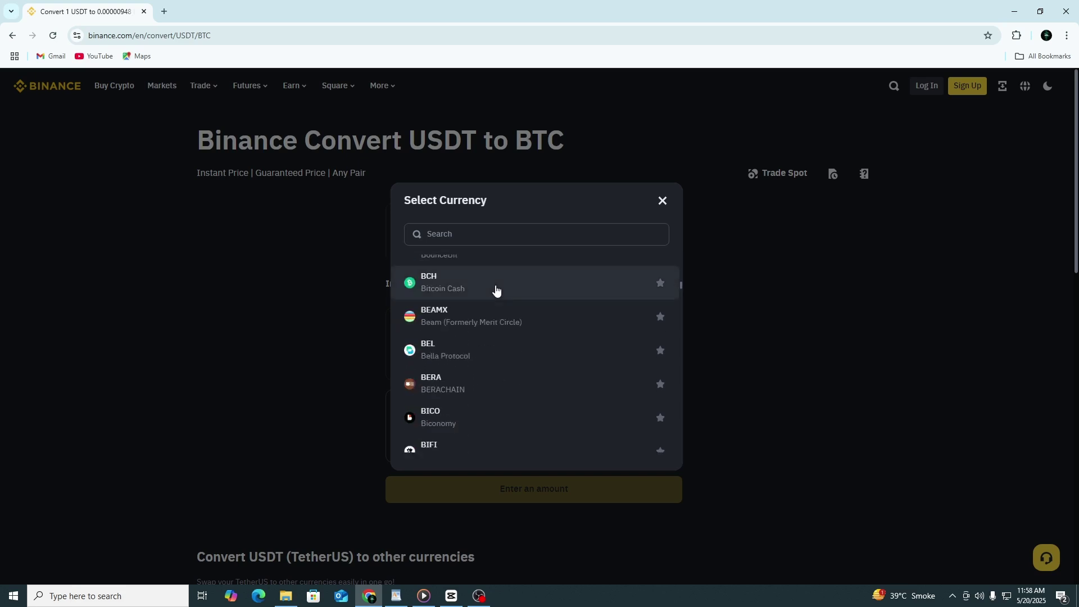
{"action": "scroll", "coordinate": [496, 291], "scroll_direction": "down", "scroll_amount": 2}
{"action": "scroll", "coordinate": [495, 293], "scroll_direction": "down", "scroll_amount": 2}
{"action": "scroll", "coordinate": [496, 294], "scroll_direction": "down", "scroll_amount": 2}
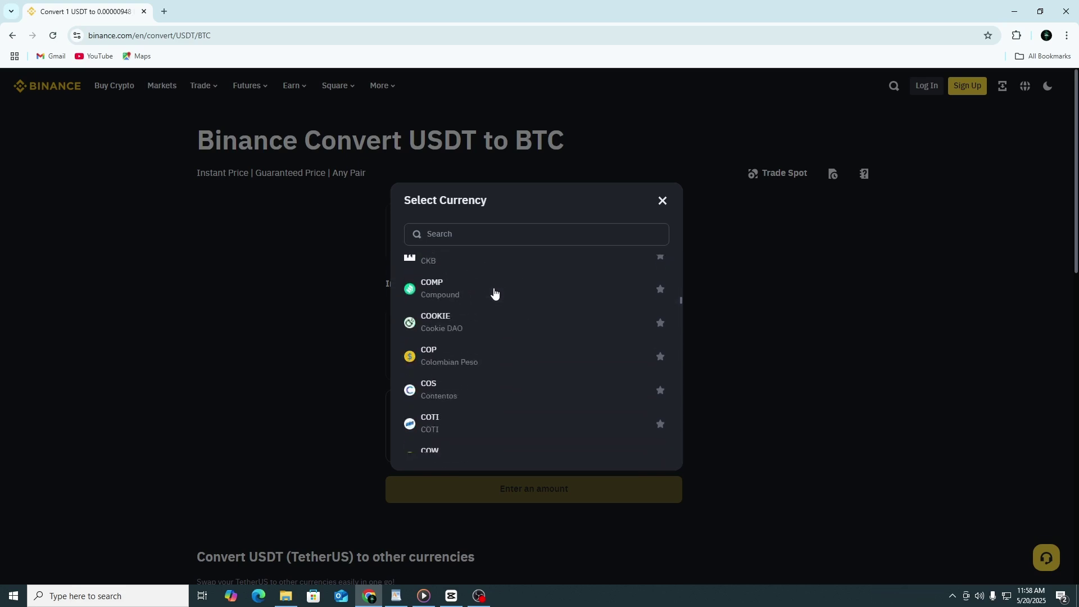
{"action": "scroll", "coordinate": [495, 294], "scroll_direction": "down", "scroll_amount": 2}
{"action": "scroll", "coordinate": [495, 294], "scroll_direction": "down", "scroll_amount": 2}
{"action": "scroll", "coordinate": [495, 293], "scroll_direction": "down", "scroll_amount": 2}
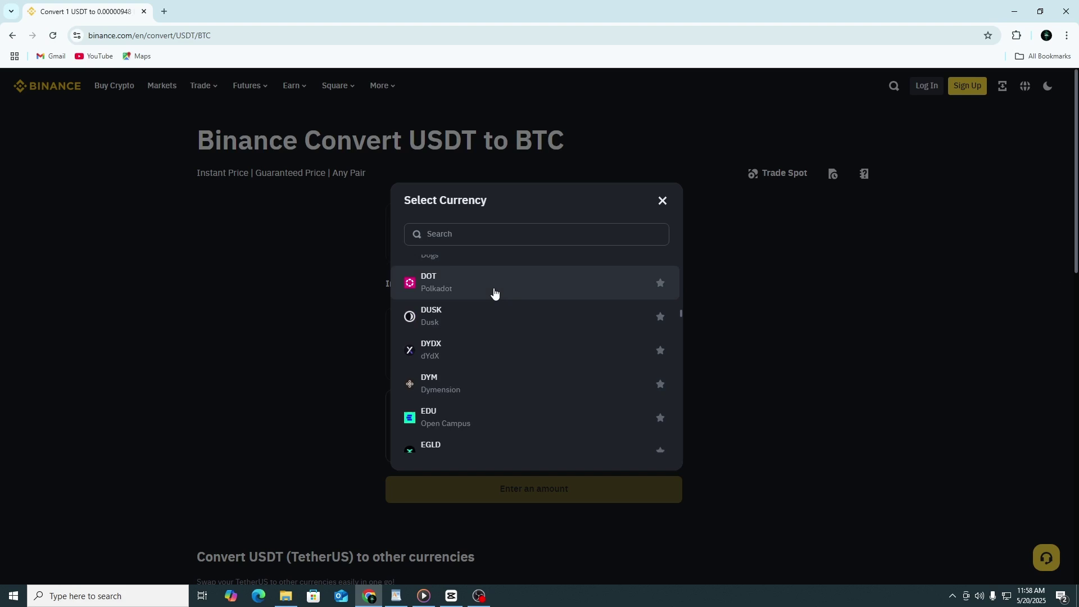
{"action": "scroll", "coordinate": [495, 293], "scroll_direction": "down", "scroll_amount": 2}
{"action": "scroll", "coordinate": [495, 293], "scroll_direction": "down", "scroll_amount": 2}
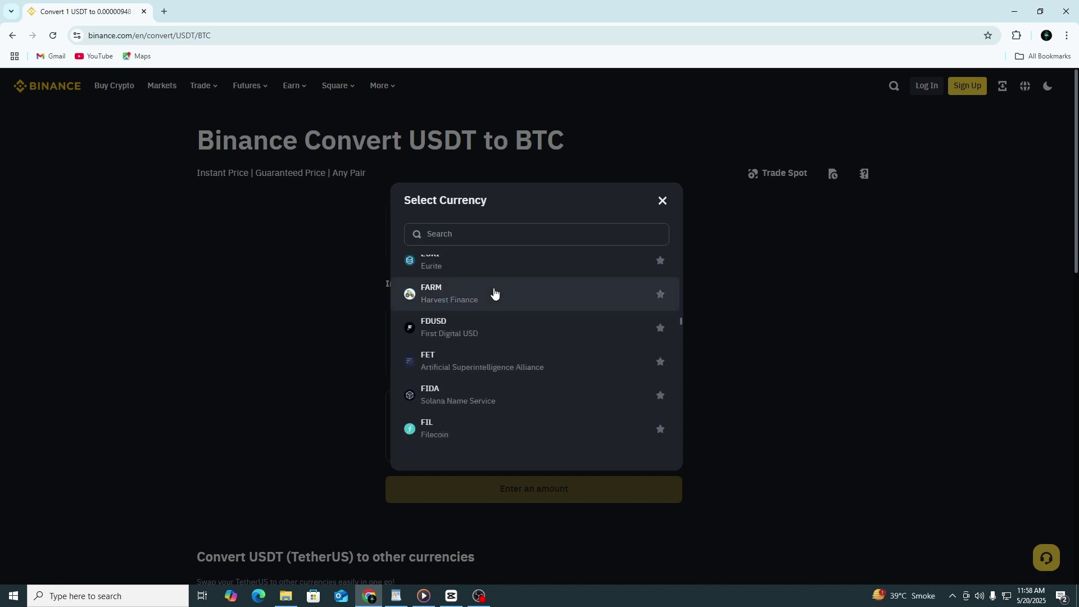
{"action": "scroll", "coordinate": [489, 304], "scroll_direction": "up", "scroll_amount": 2}
{"action": "left_click", "coordinate": [476, 347]}
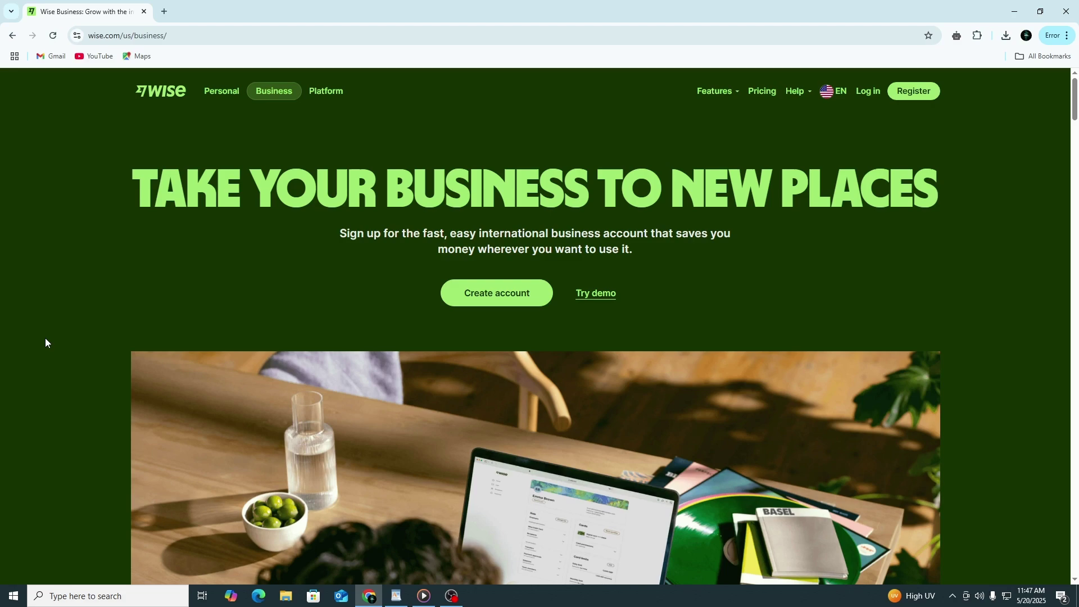
{"action": "scroll", "coordinate": [132, 198], "scroll_direction": "down", "scroll_amount": 2}
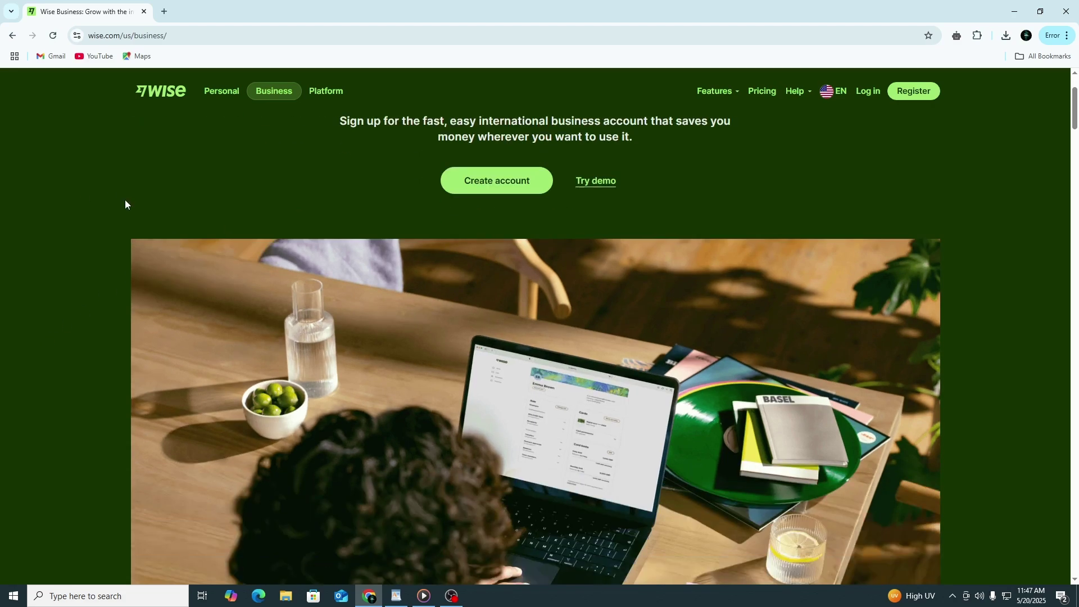
{"action": "scroll", "coordinate": [125, 200], "scroll_direction": "down", "scroll_amount": 3}
{"action": "scroll", "coordinate": [124, 200], "scroll_direction": "down", "scroll_amount": 5}
{"action": "scroll", "coordinate": [126, 203], "scroll_direction": "down", "scroll_amount": 2}
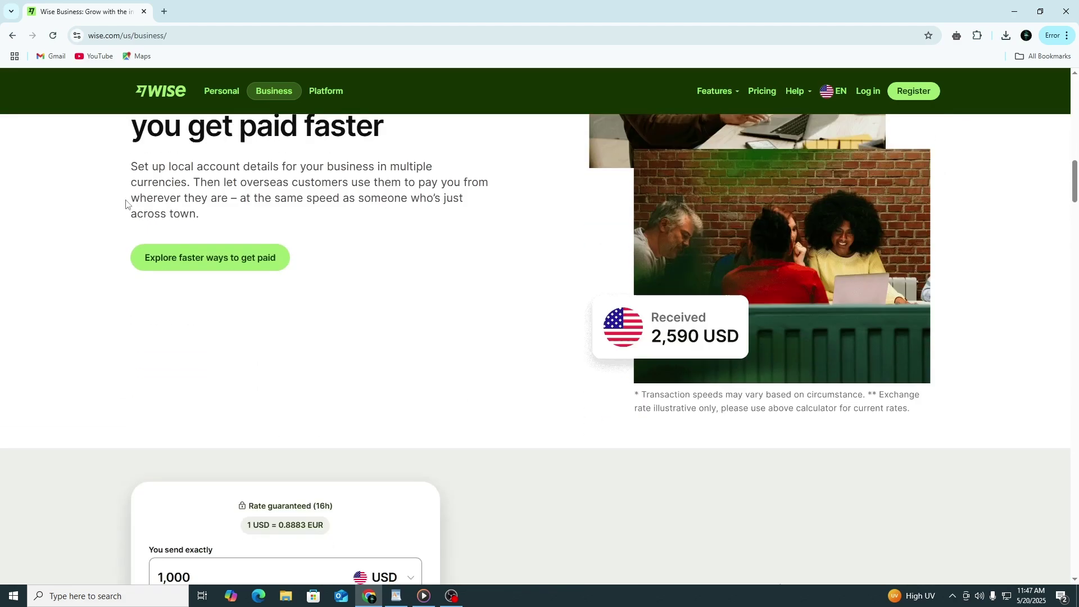
{"action": "scroll", "coordinate": [126, 203], "scroll_direction": "down", "scroll_amount": 5}
{"action": "scroll", "coordinate": [126, 203], "scroll_direction": "down", "scroll_amount": 1}
{"action": "scroll", "coordinate": [125, 203], "scroll_direction": "down", "scroll_amount": 5}
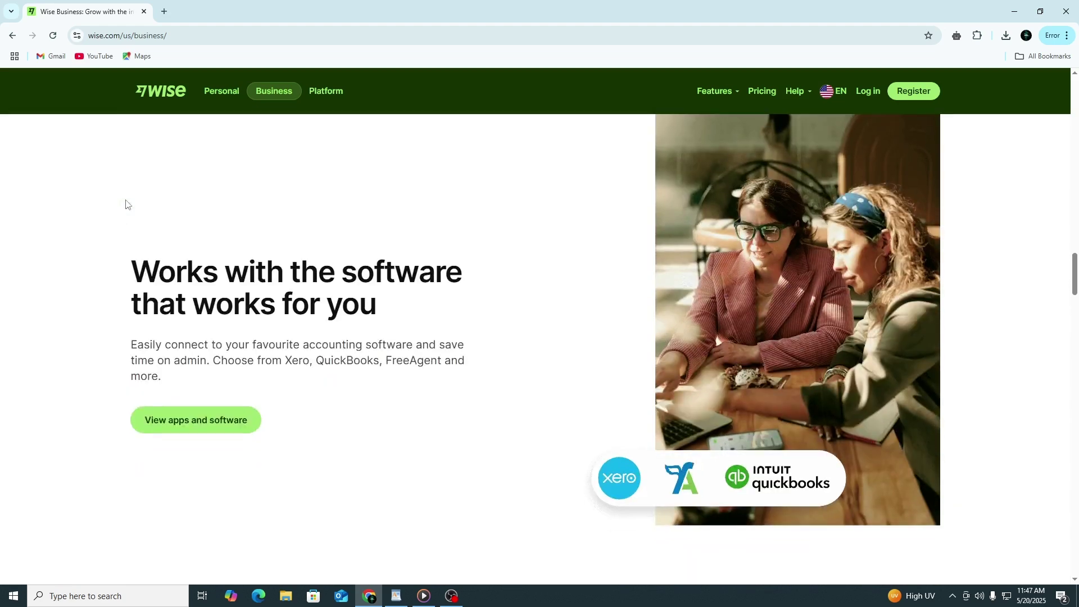
{"action": "scroll", "coordinate": [129, 204], "scroll_direction": "down", "scroll_amount": 1}
{"action": "scroll", "coordinate": [128, 204], "scroll_direction": "down", "scroll_amount": 3}
{"action": "scroll", "coordinate": [128, 204], "scroll_direction": "down", "scroll_amount": 2}
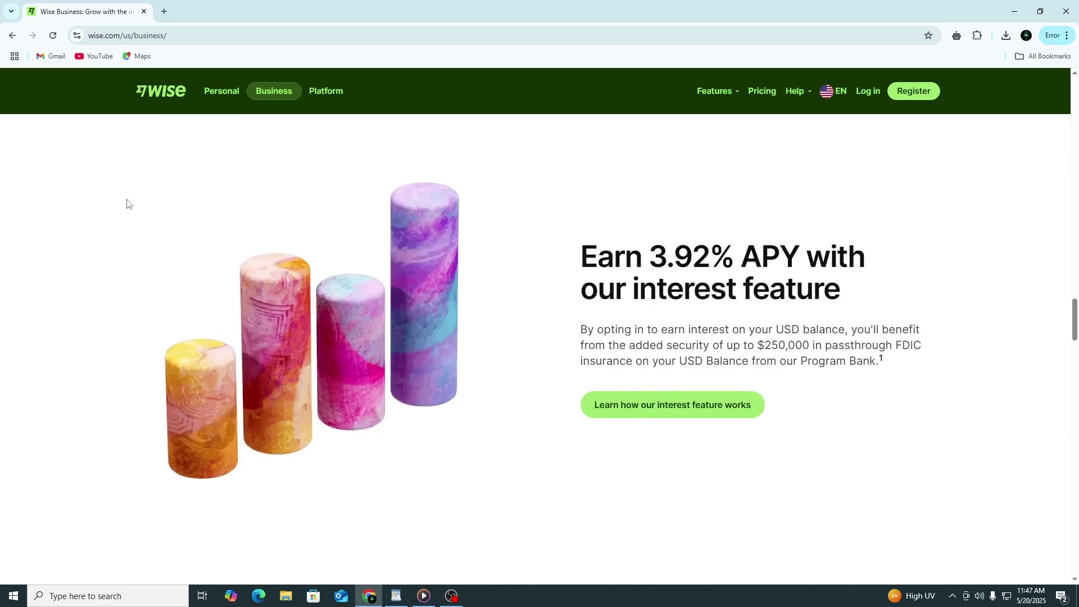
{"action": "scroll", "coordinate": [125, 206], "scroll_direction": "down", "scroll_amount": 4}
{"action": "scroll", "coordinate": [125, 207], "scroll_direction": "down", "scroll_amount": 3}
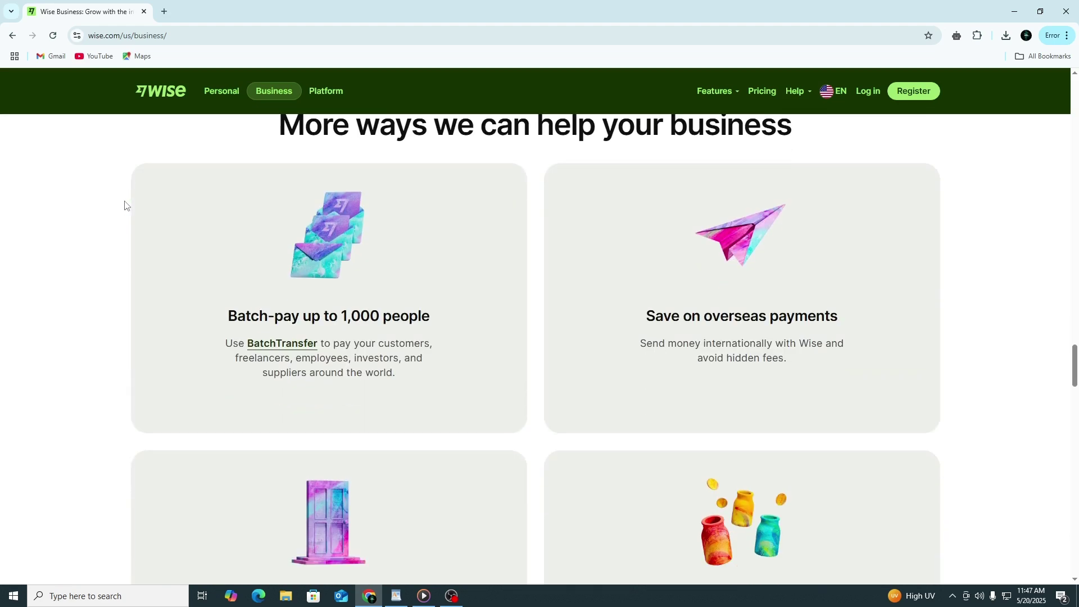